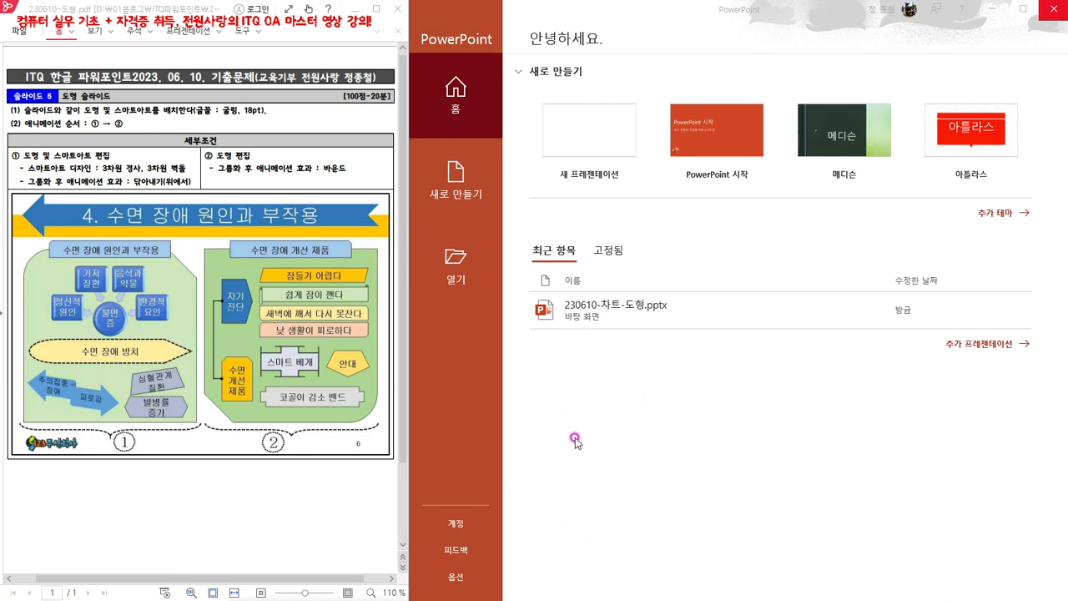
pyautogui.click(594, 308)
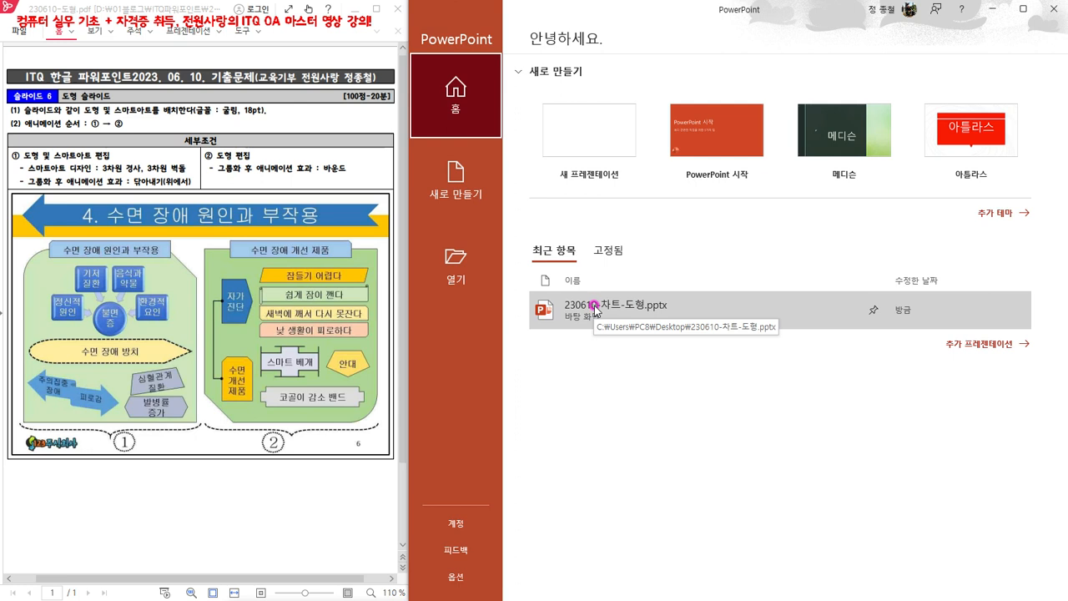
pyautogui.rightClick(594, 308)
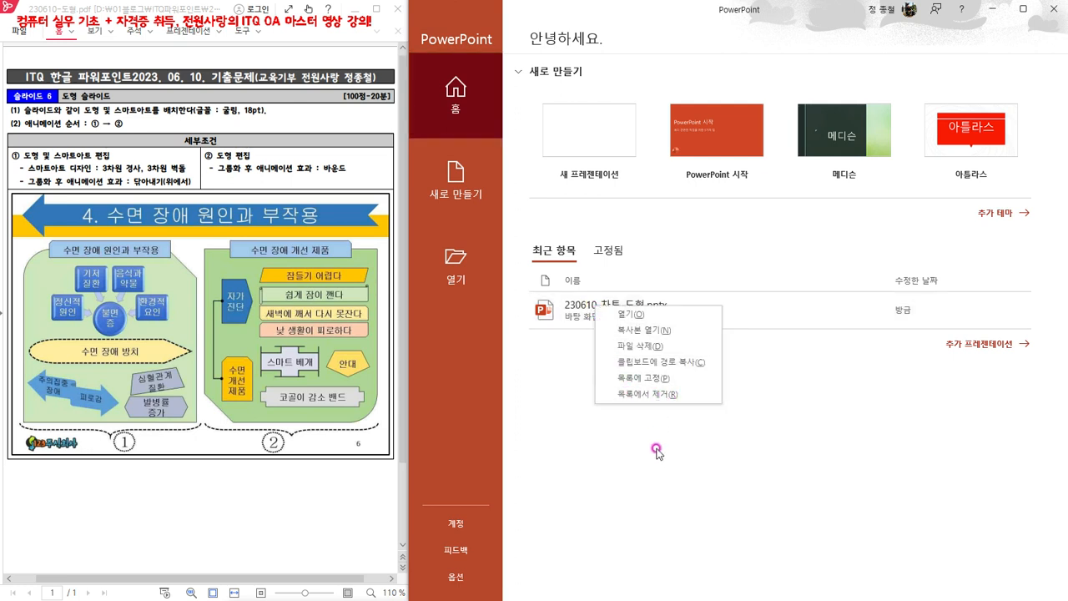
pyautogui.press('Escape')
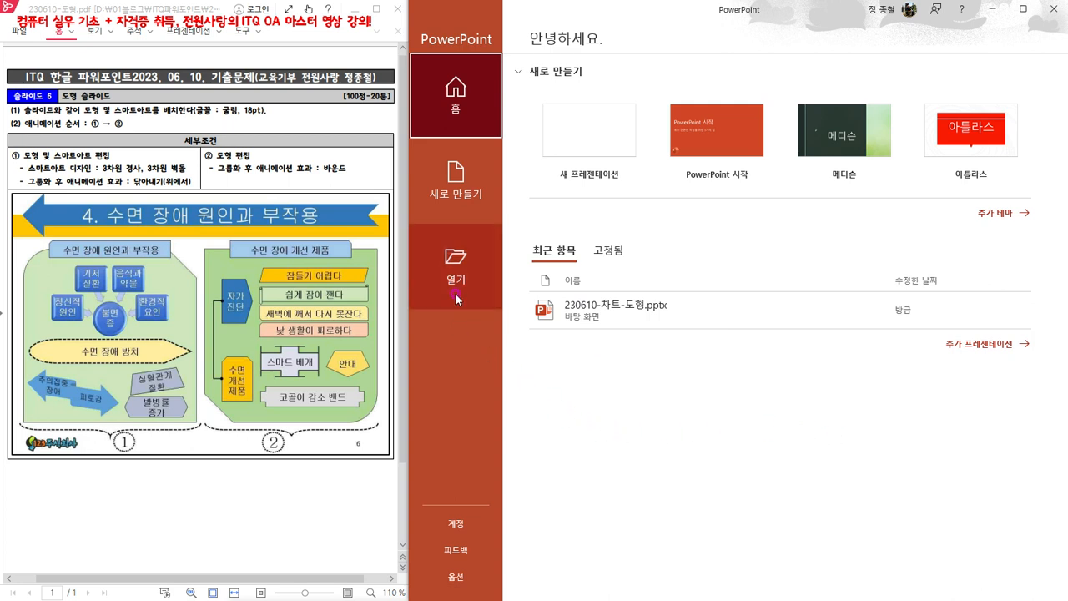
# Open the presentation 230610-차트-도형.pptx from the desktop folder.
pyautogui.click(456, 263)
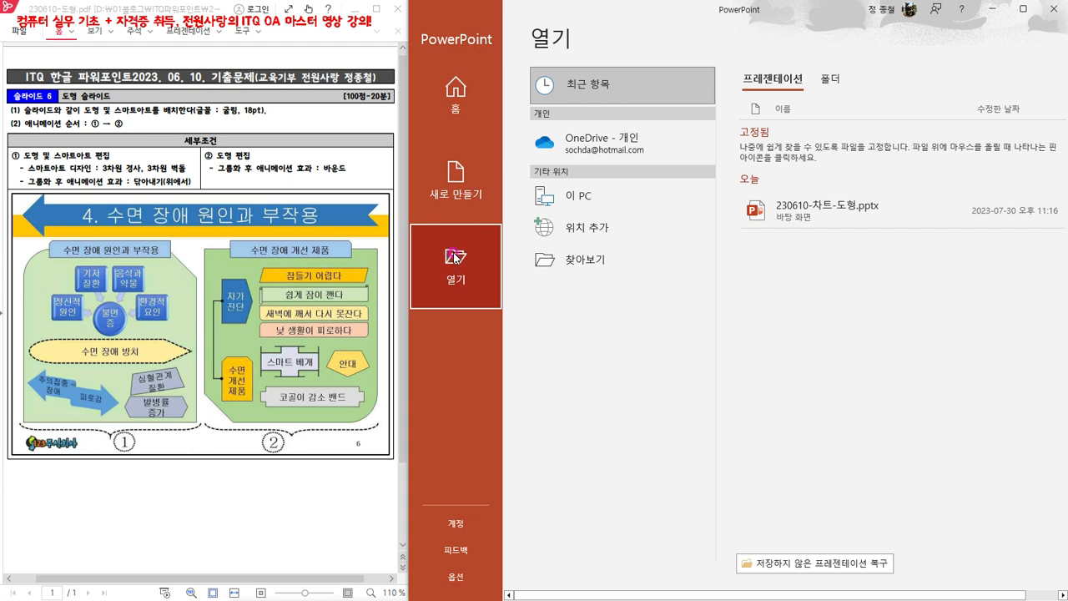
pyautogui.click(571, 259)
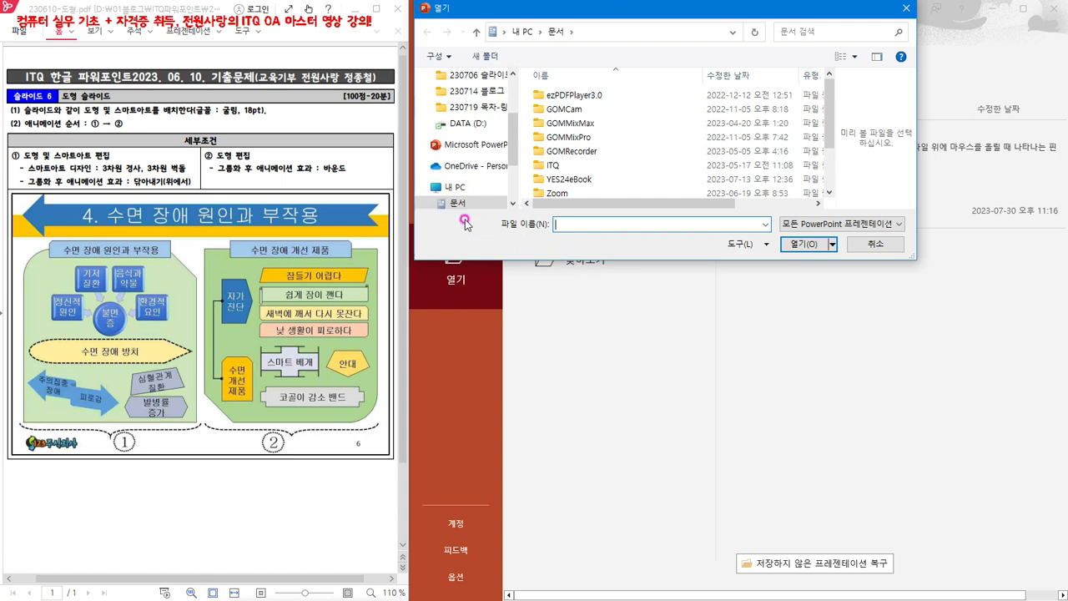
pyautogui.moveTo(513, 147); pyautogui.dragTo(516, 98)
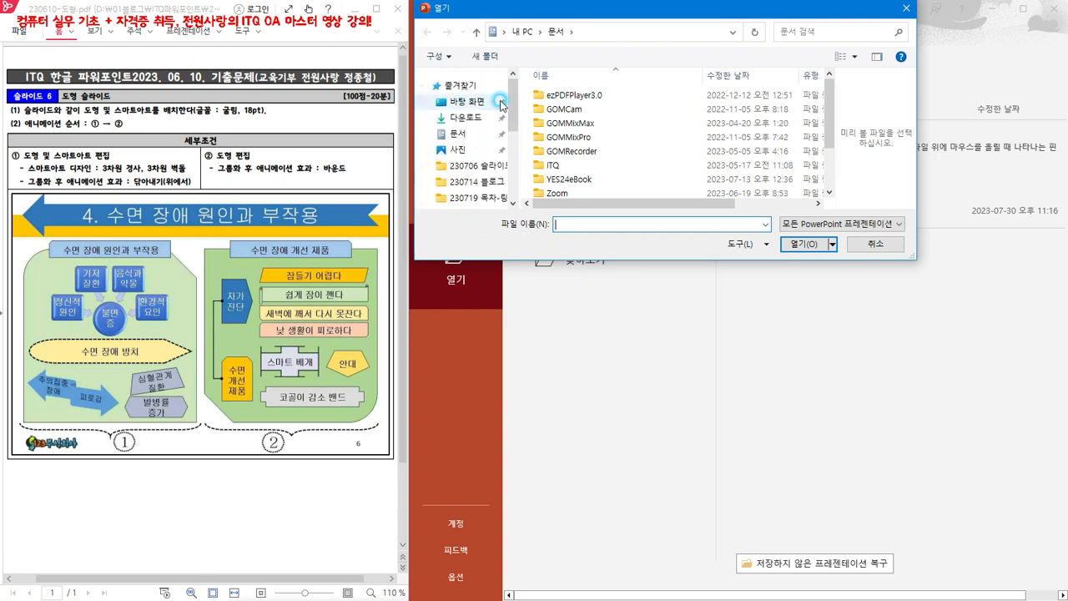
pyautogui.click(461, 102)
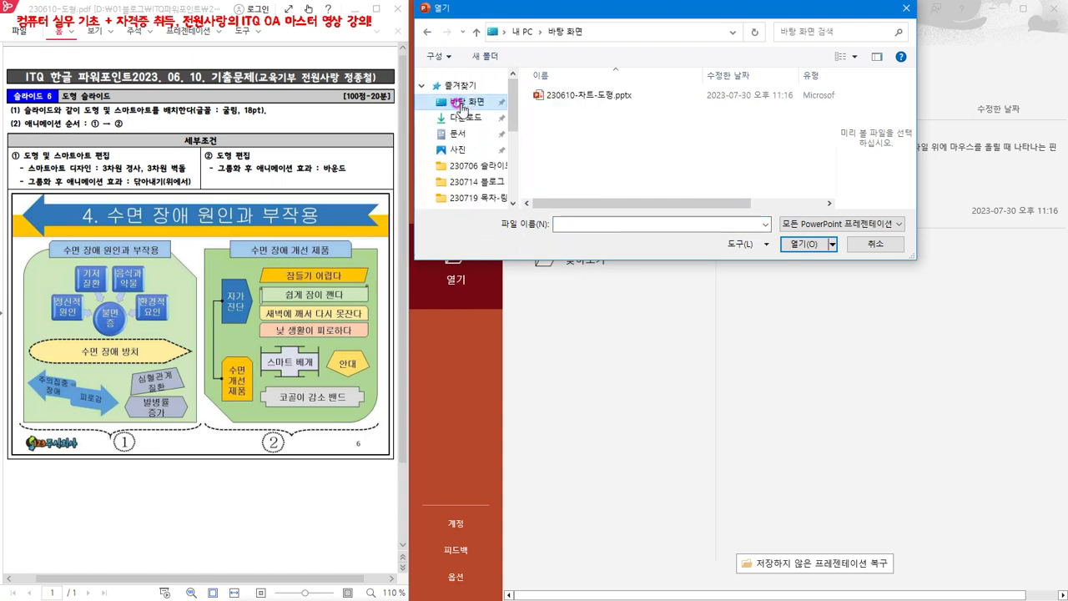
pyautogui.click(594, 99)
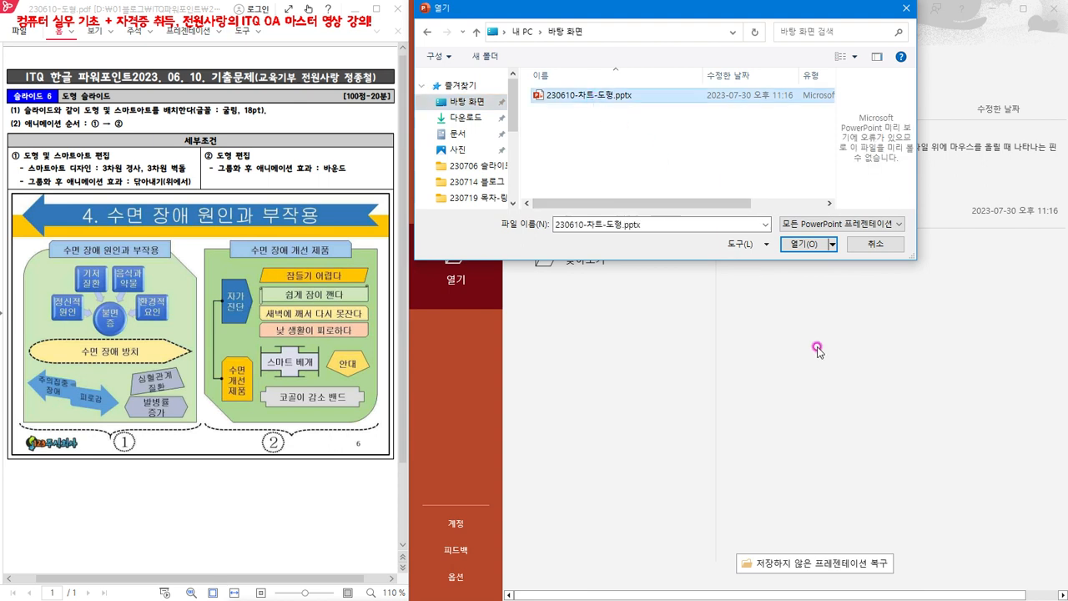
pyautogui.click(804, 247)
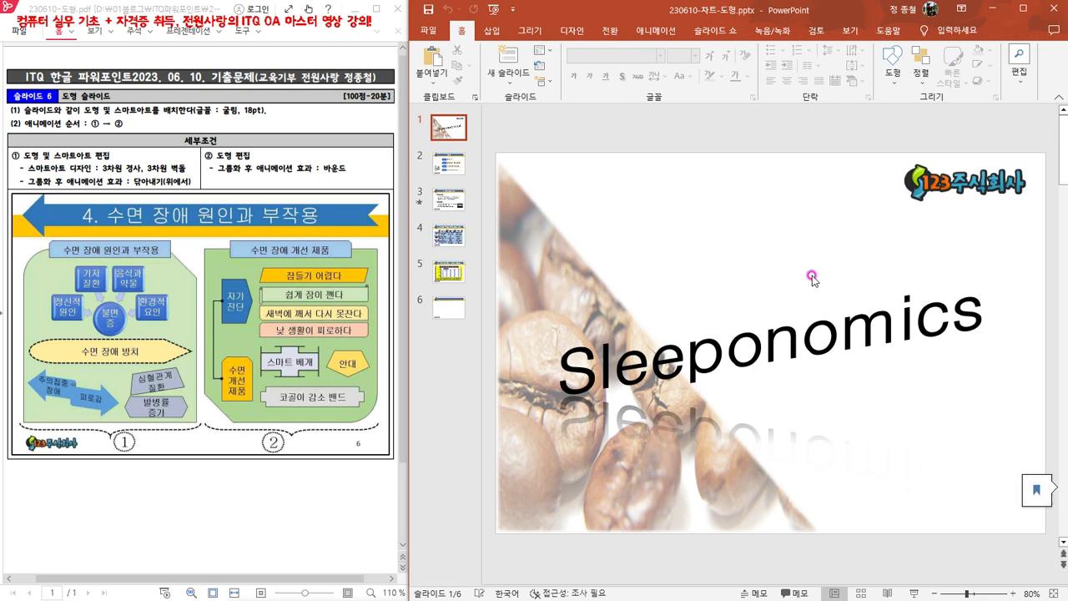
# Title slide 6 "4. 수면 장애 원인과 부작용" and delete its empty content placeholder.
pyautogui.click(450, 277)
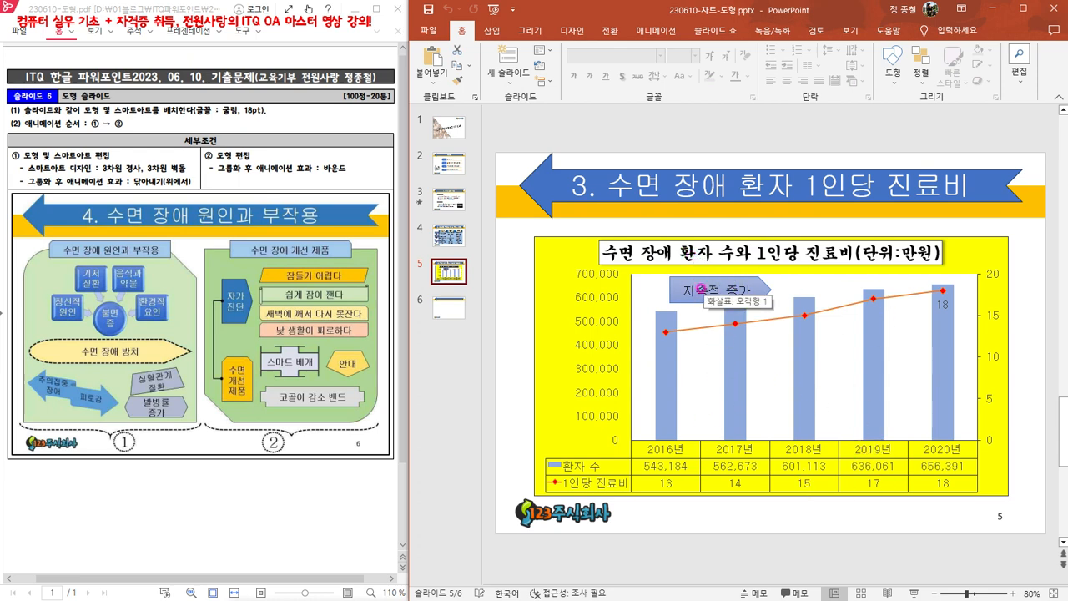
pyautogui.click(448, 319)
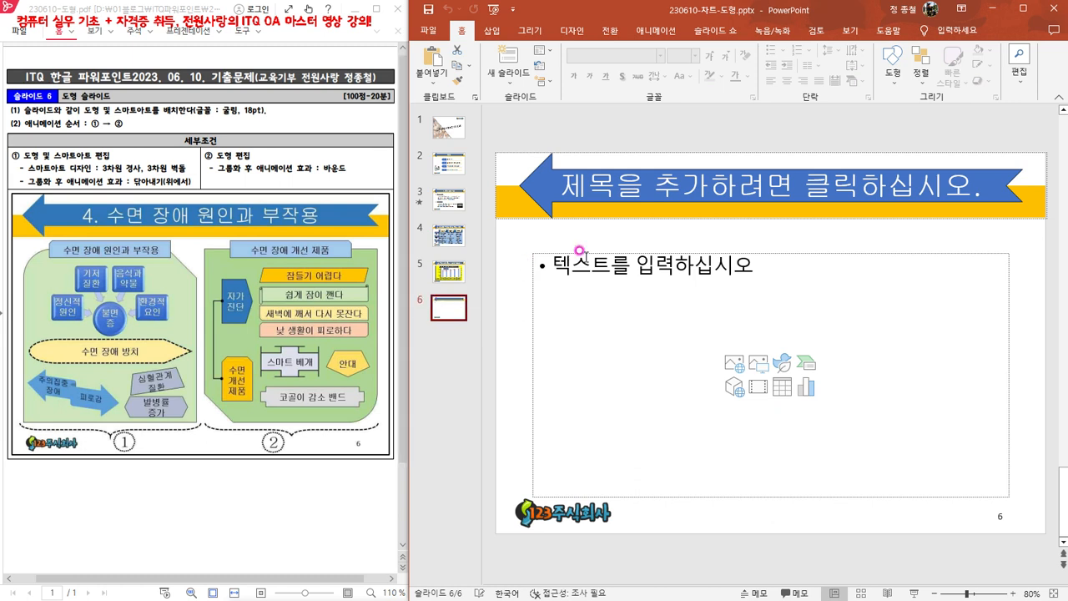
pyautogui.click(755, 175)
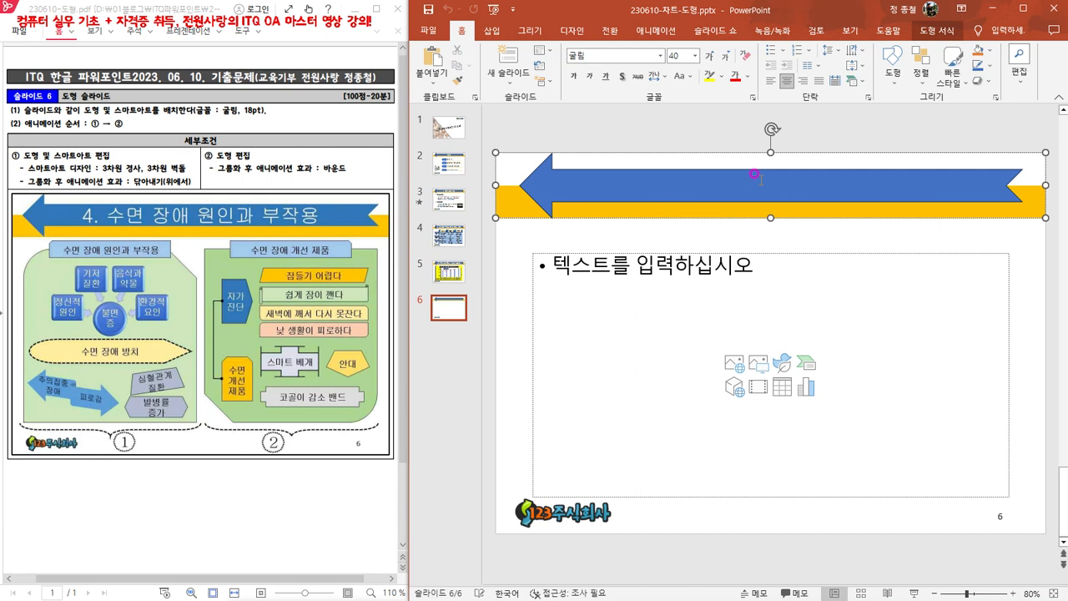
pyautogui.write('4.')
pyautogui.press('Hangul')
pyautogui.write('수')
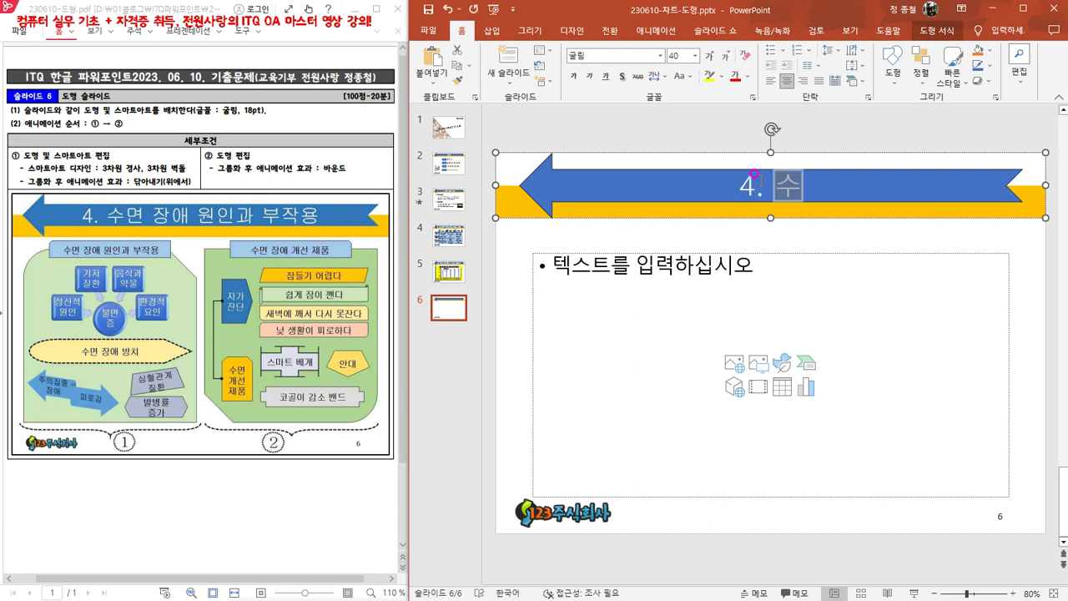
pyautogui.write('면 장ㅇㅐ 원인고')
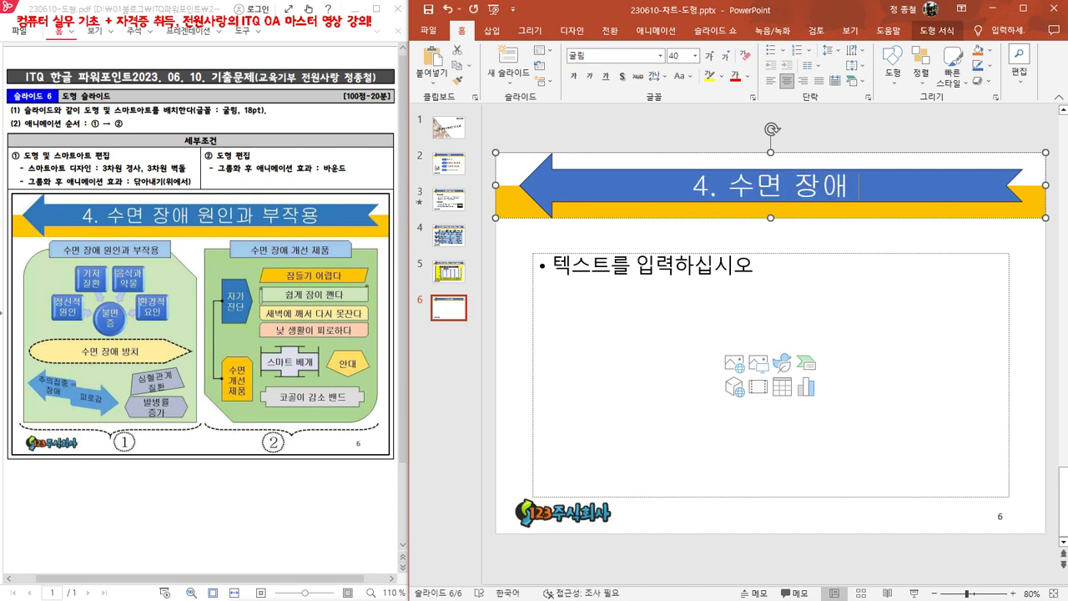
pyautogui.write('ㅏ 부자')
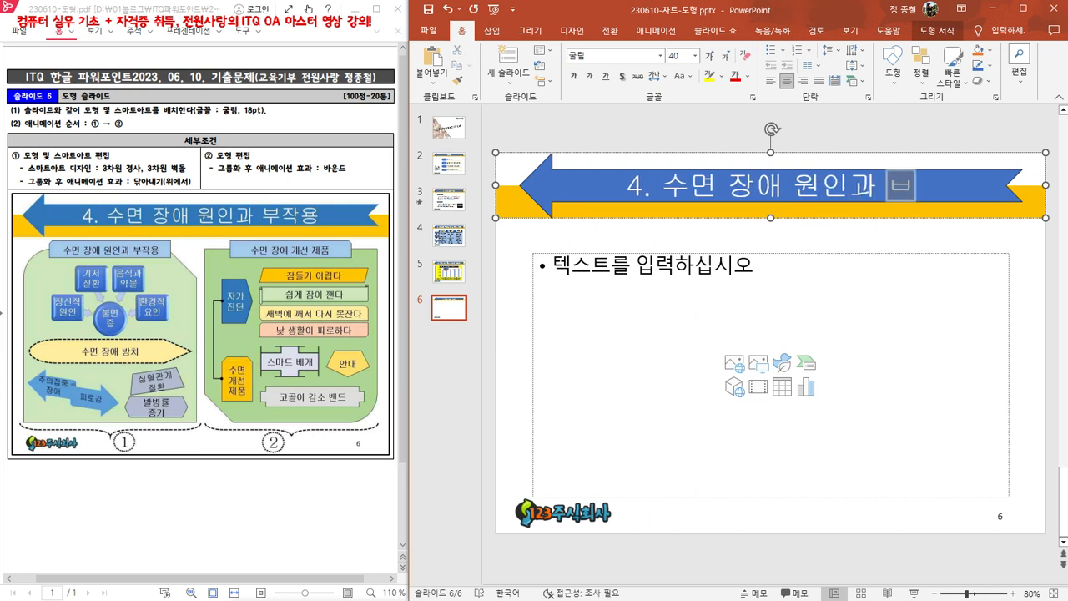
pyautogui.write('ㄱ용')
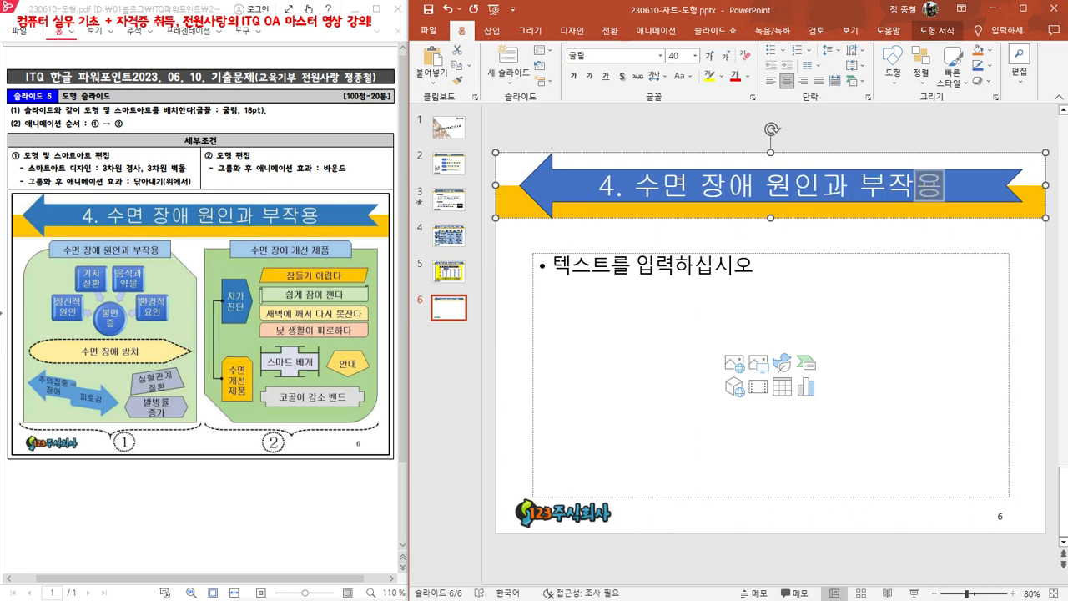
pyautogui.click(752, 250)
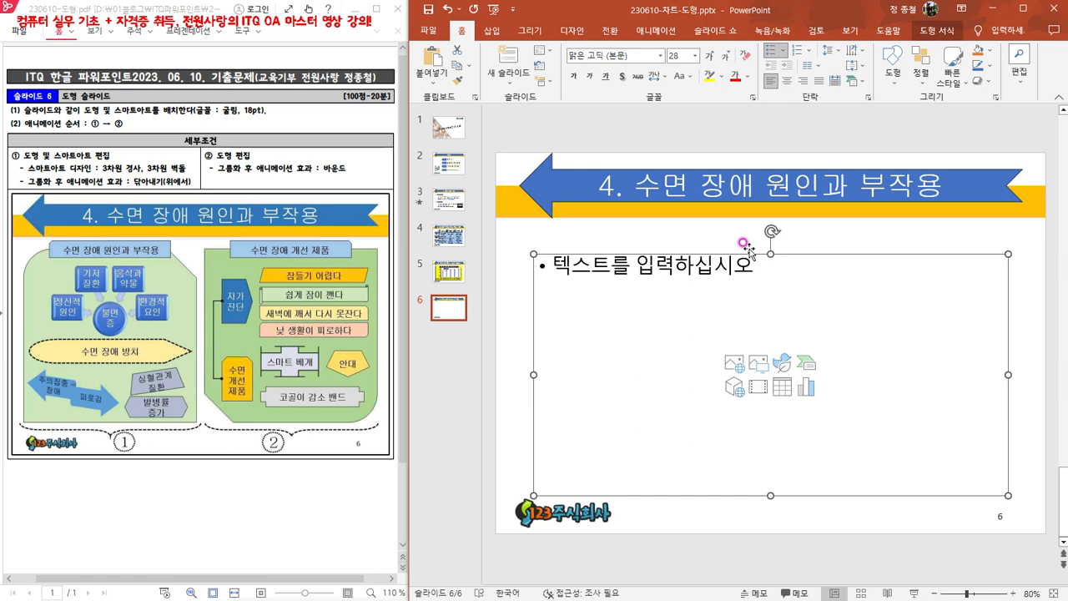
pyautogui.press('Delete')
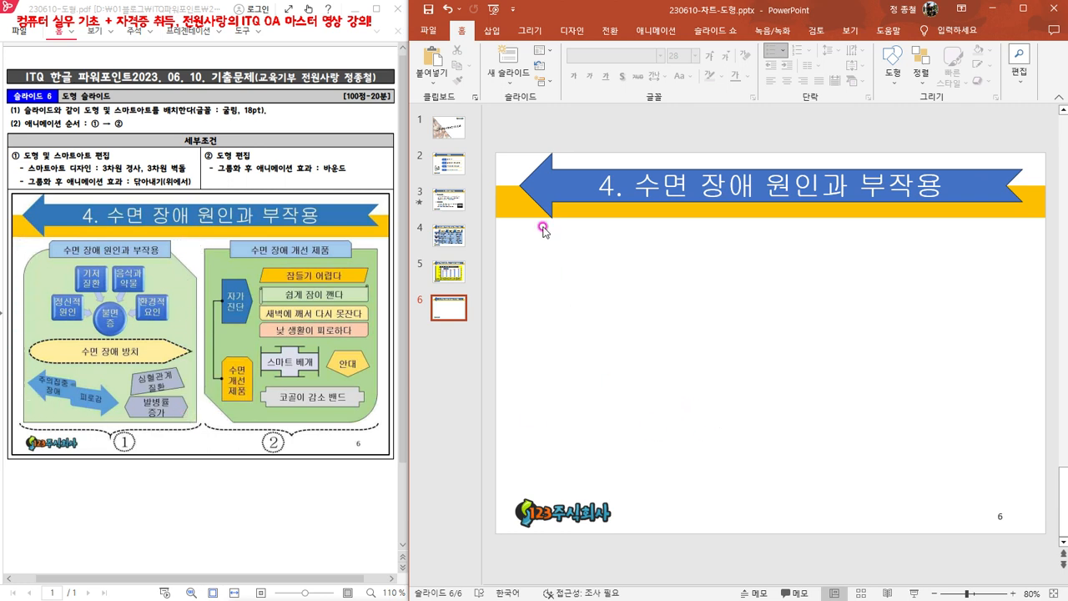
# Choose the rectangle with one snipped and one rounded top corner for drawing on slide 6.
pyautogui.click(495, 31)
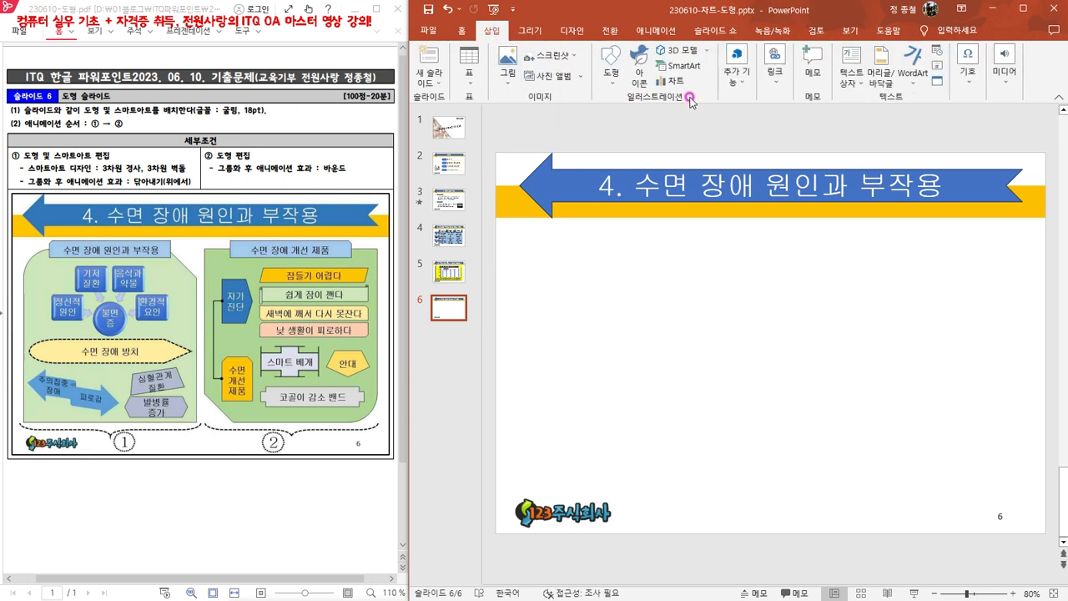
pyautogui.click(612, 85)
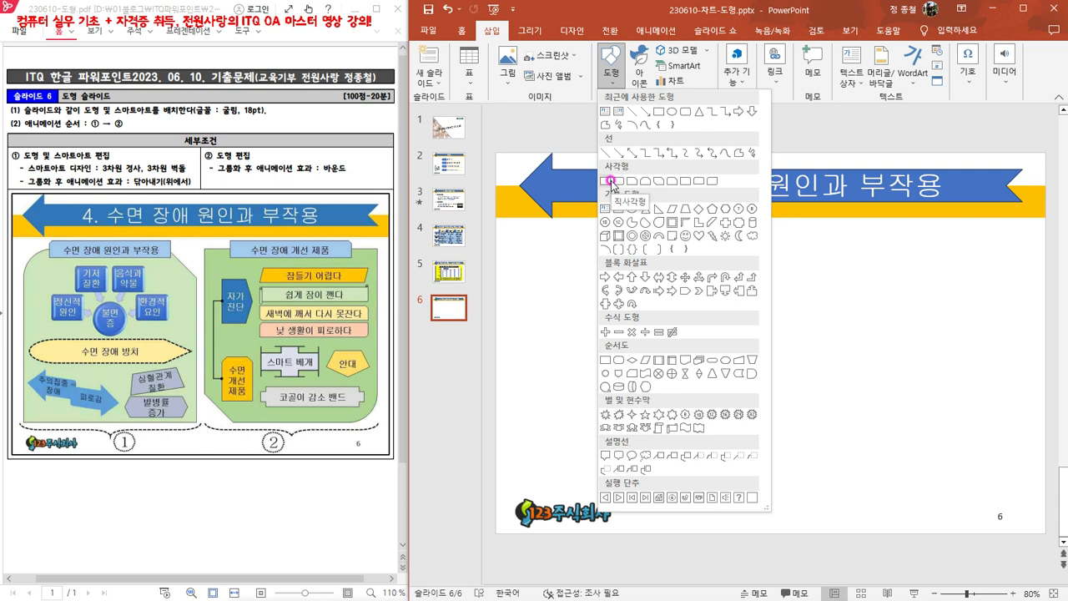
pyautogui.click(673, 182)
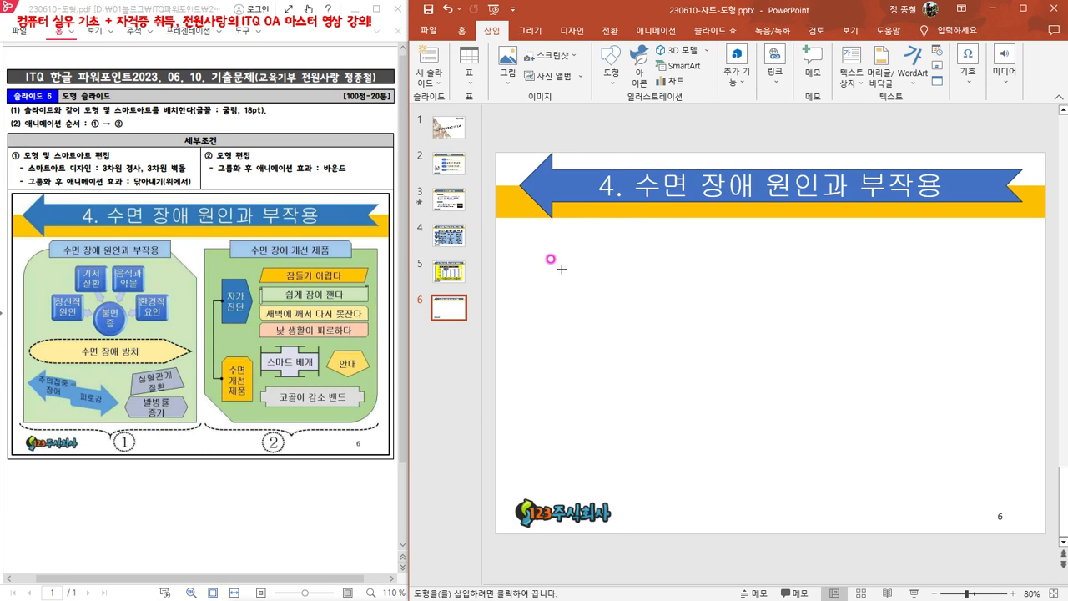
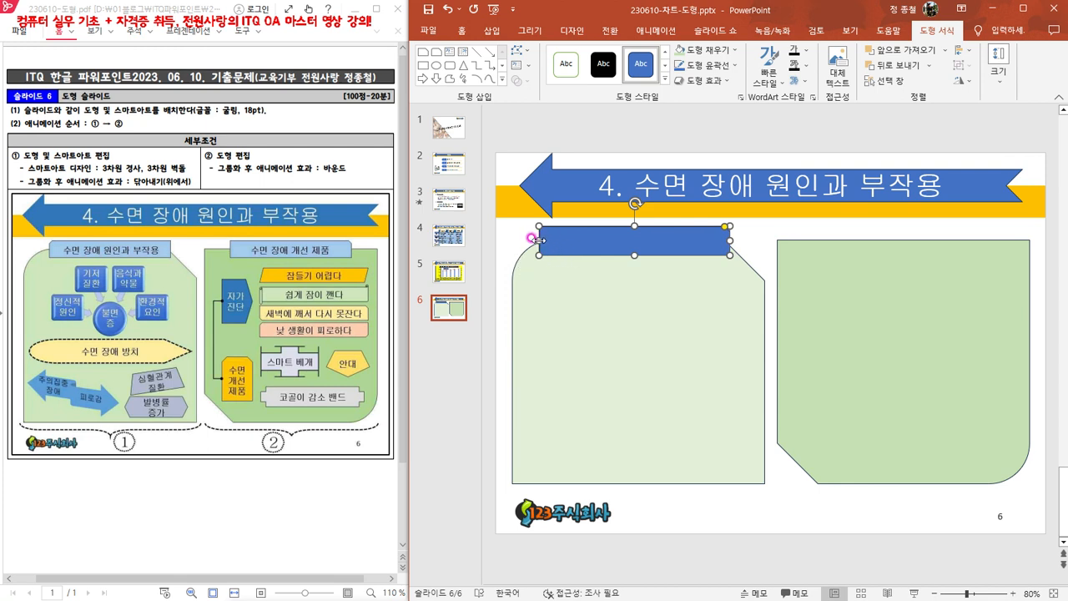
# Narrow the blue header bar above the light green panel slightly from its left side.
pyautogui.moveTo(539, 240); pyautogui.dragTo(542, 240)
pyautogui.click(572, 269)
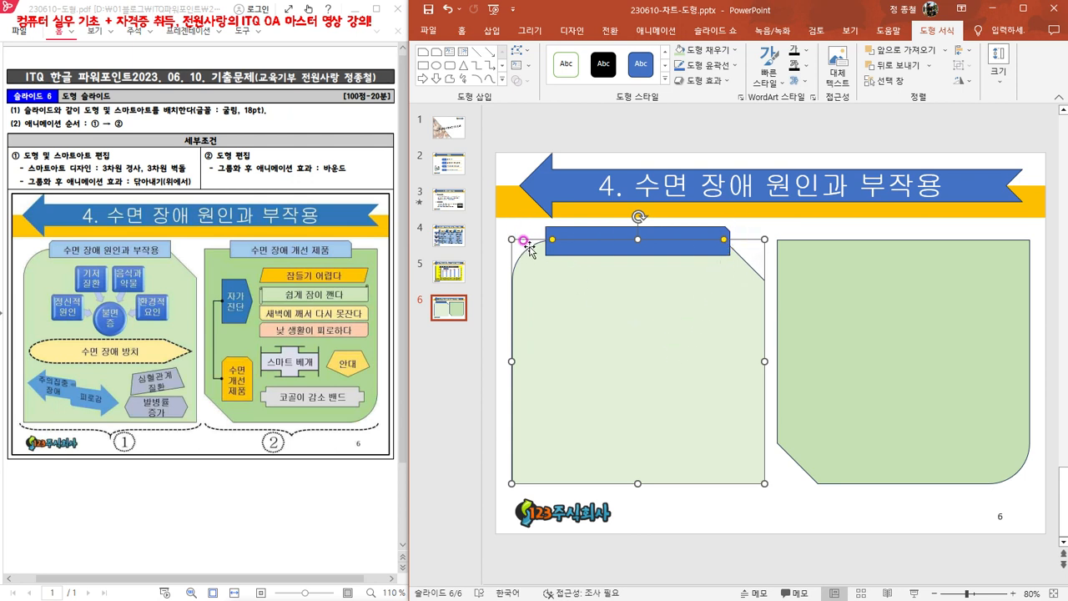
pyautogui.click(675, 513)
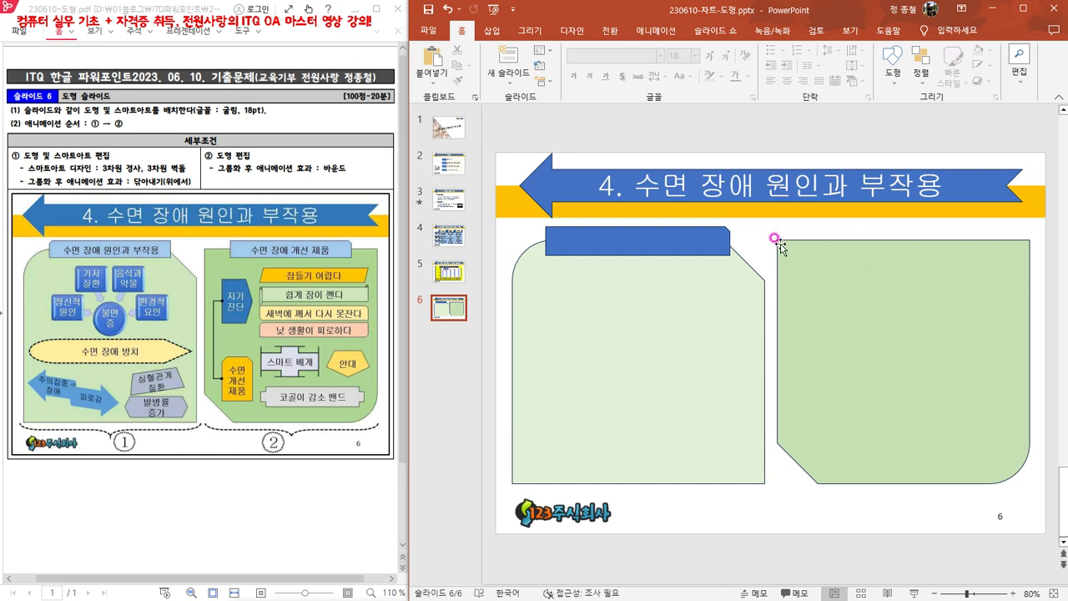
# Fill the header bar above the light green panel with Blue, Accent 5, Lighter 40% (파랑, 강조 5, 40% 더 밝게).
pyautogui.click(670, 231)
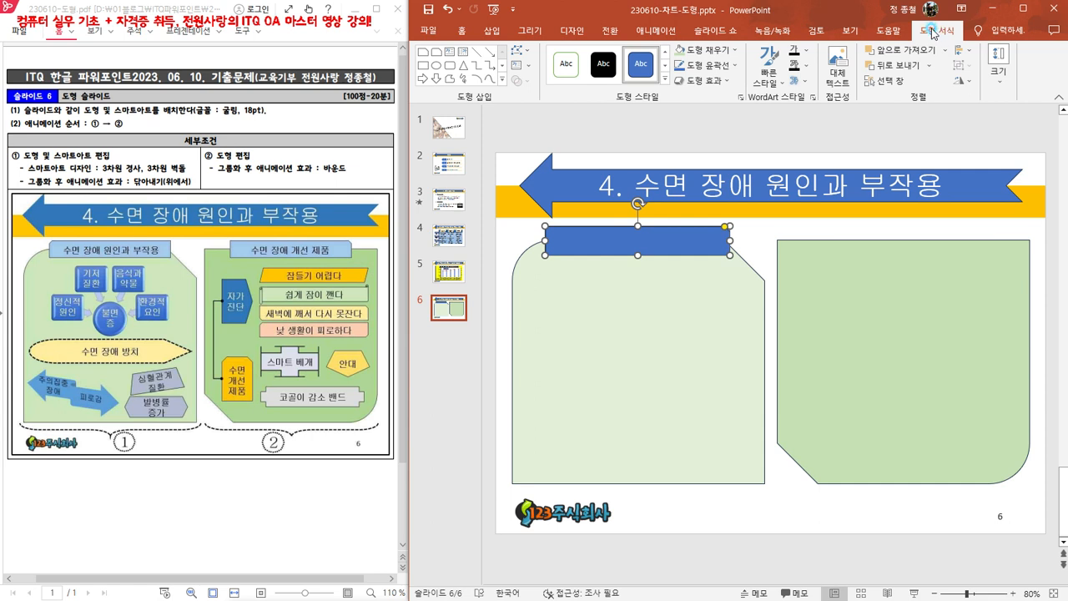
pyautogui.click(735, 50)
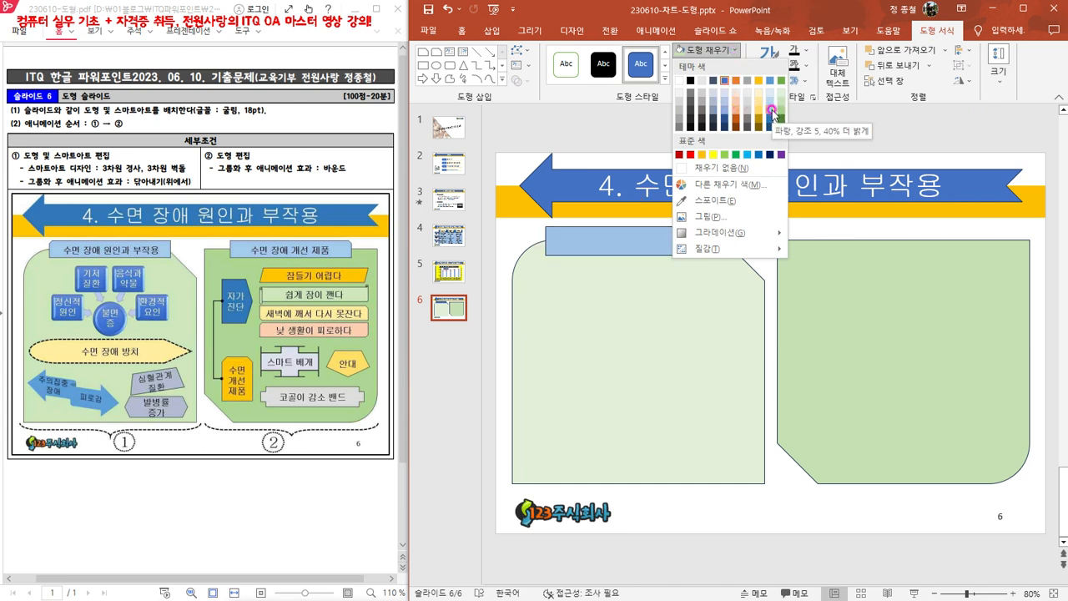
pyautogui.click(770, 108)
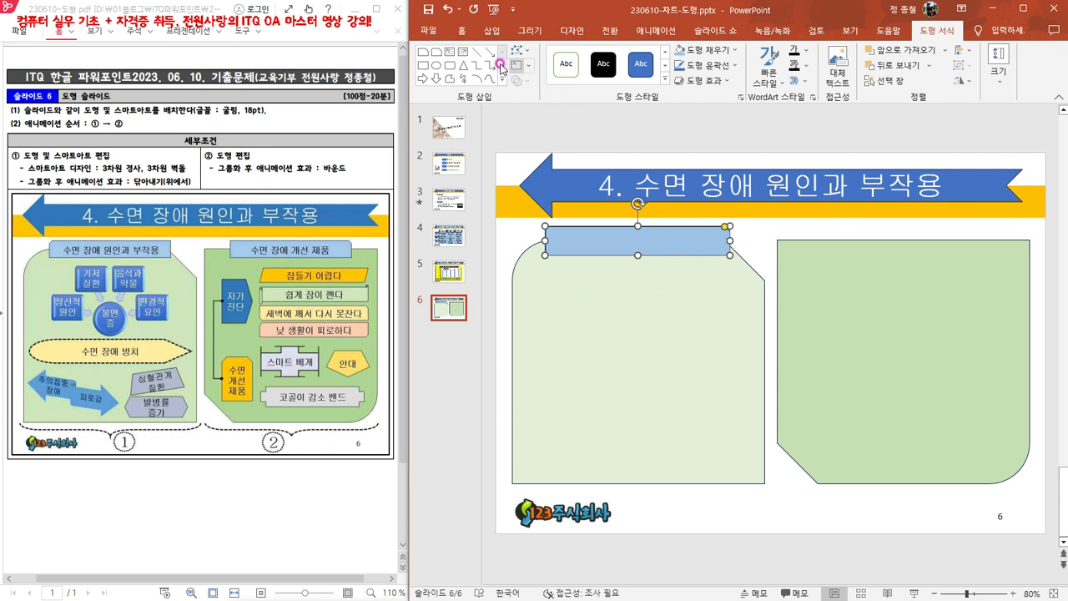
# Set the header bar's font to 굴림 and its text colour to black.
pyautogui.click(464, 30)
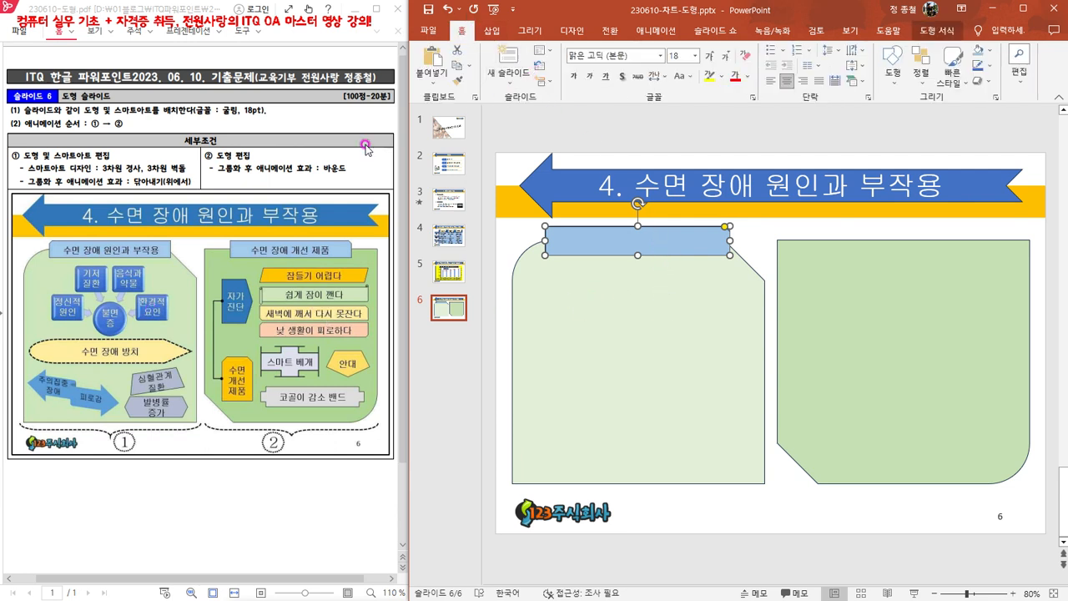
pyautogui.click(648, 56)
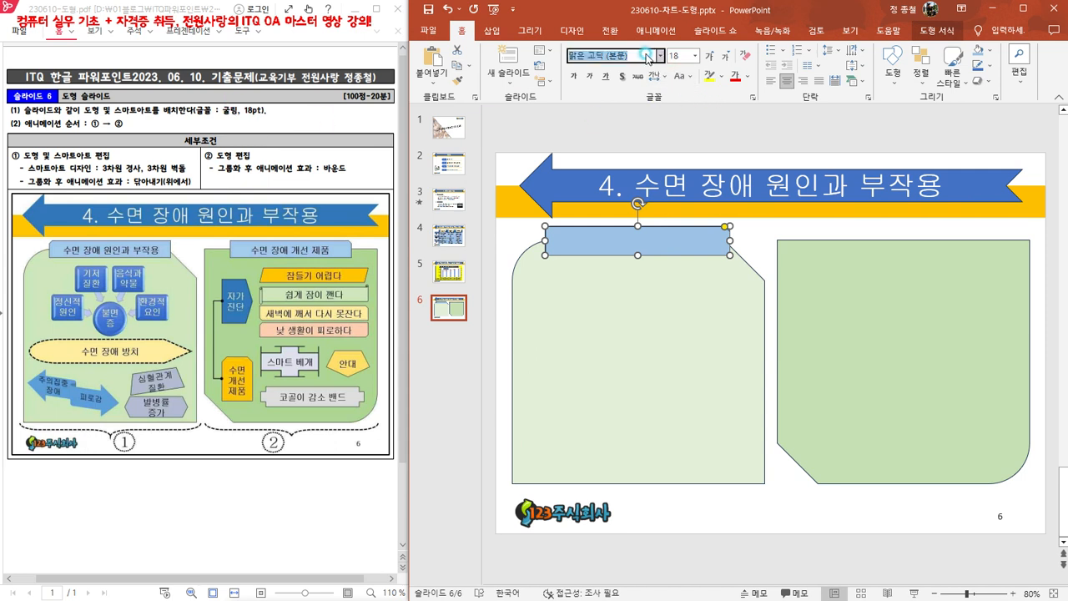
pyautogui.write('ㄱ')
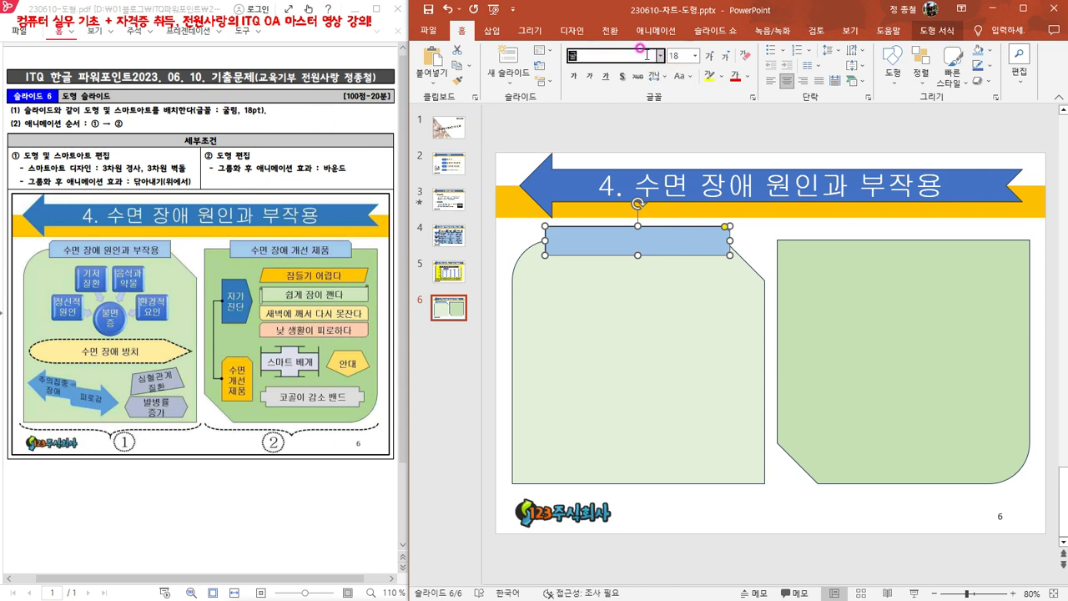
pyautogui.press('Return')
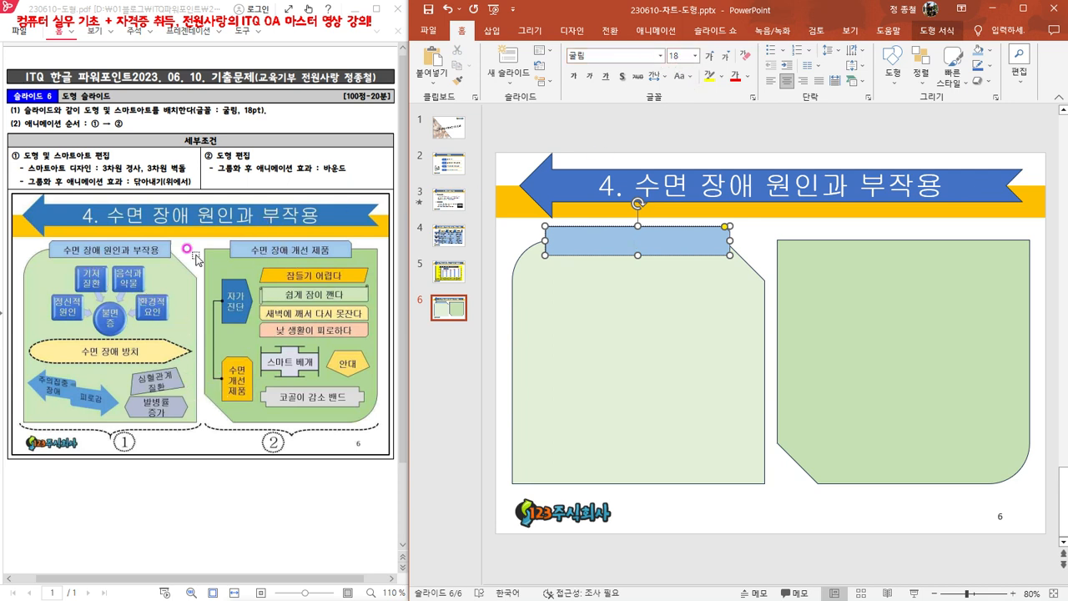
pyautogui.click(748, 78)
pyautogui.click(747, 106)
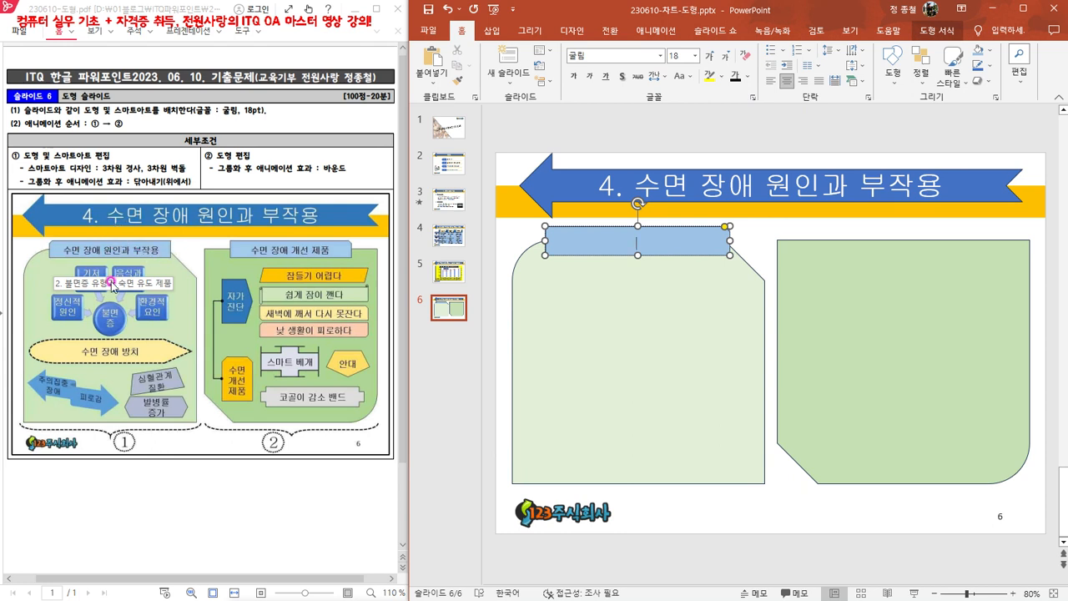
# Align the blue header bar's text vertically to the middle (중간) and label it "수면 장애 원인과 부작용".
pyautogui.click(860, 67)
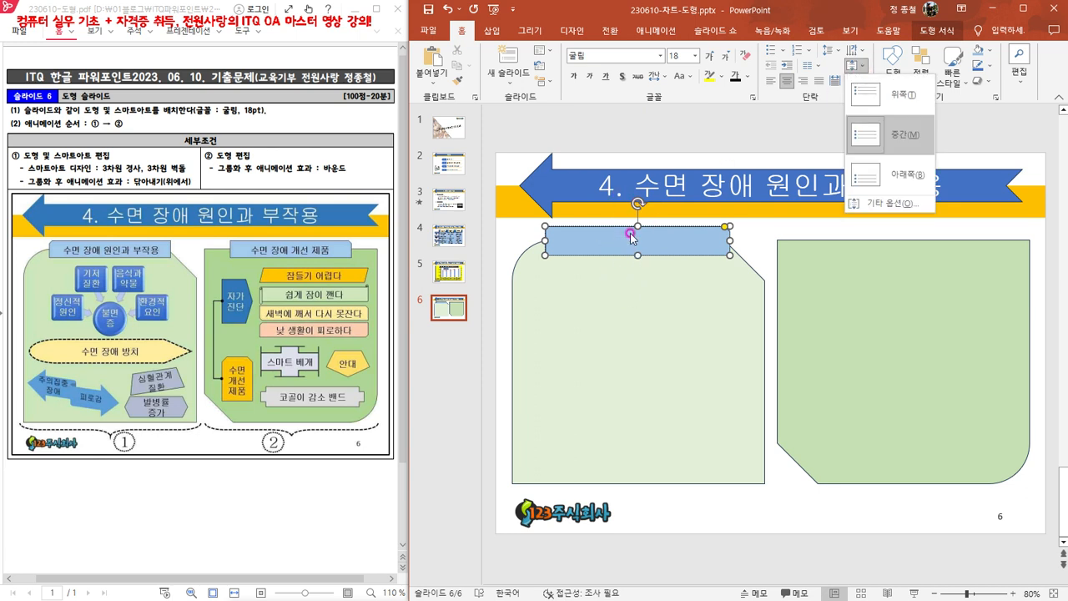
pyautogui.click(873, 144)
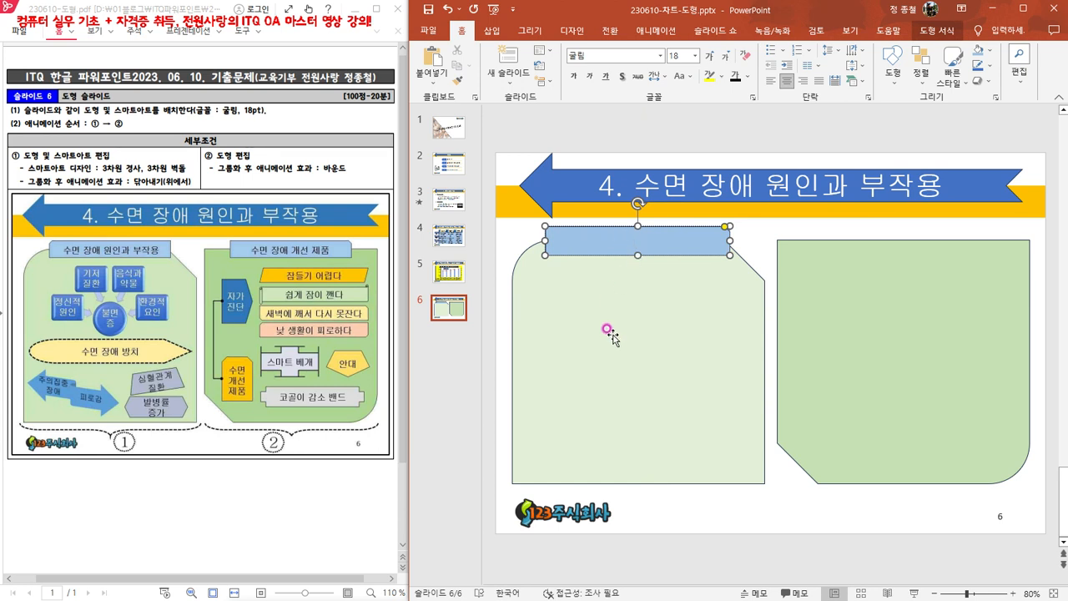
pyautogui.write('ㅅ')
pyautogui.write('면 장애 우')
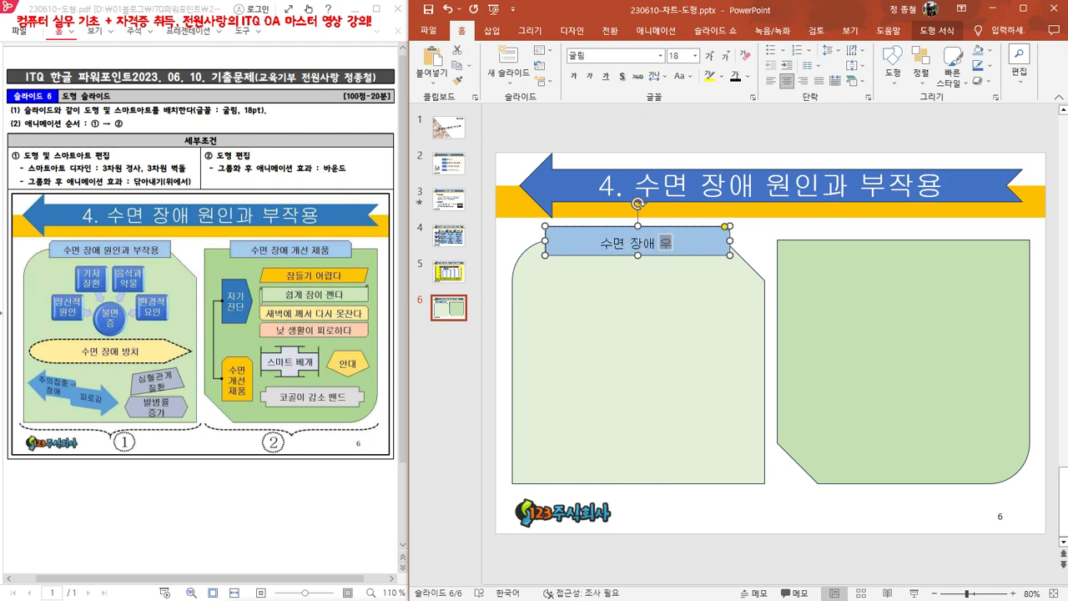
pyautogui.write('인과 부자')
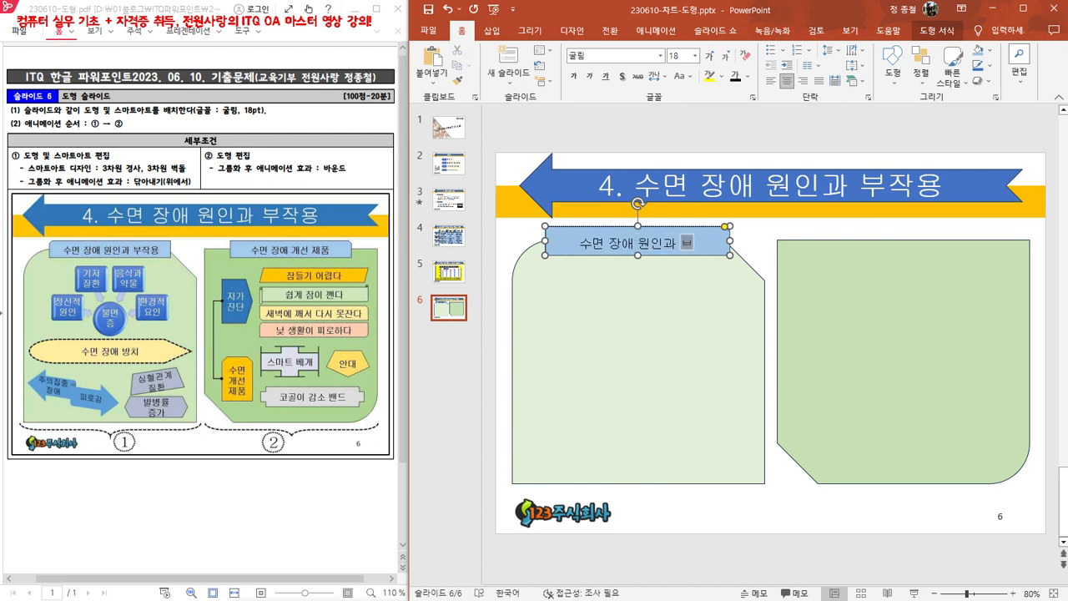
pyautogui.write('ㄱㅇ')
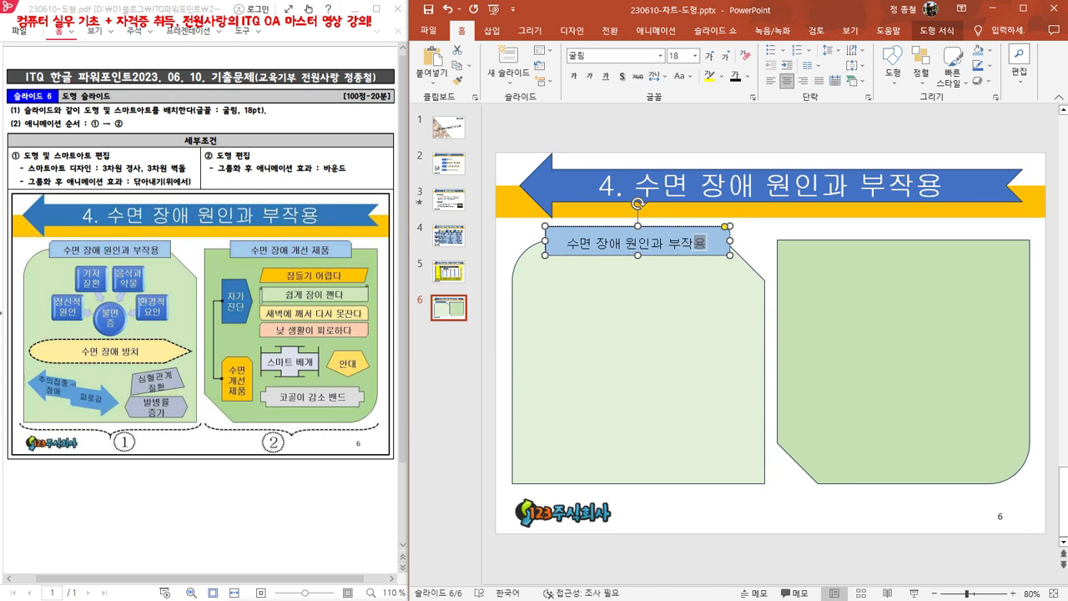
pyautogui.click(748, 244)
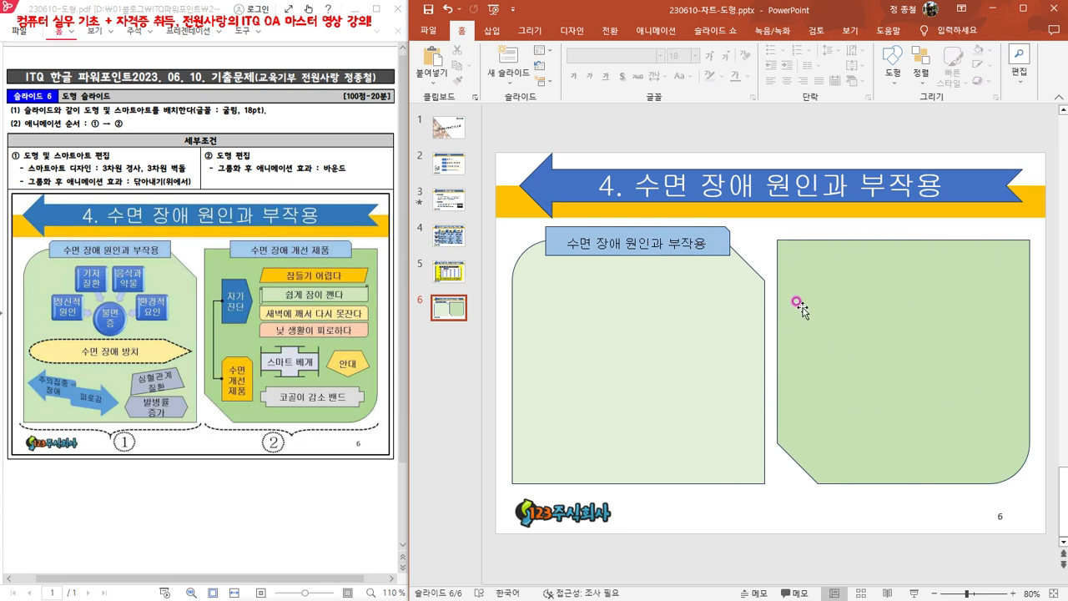
# Duplicate the labelled blue header bar onto the top edge of the darker green panel, level with the original.
pyautogui.click(727, 242)
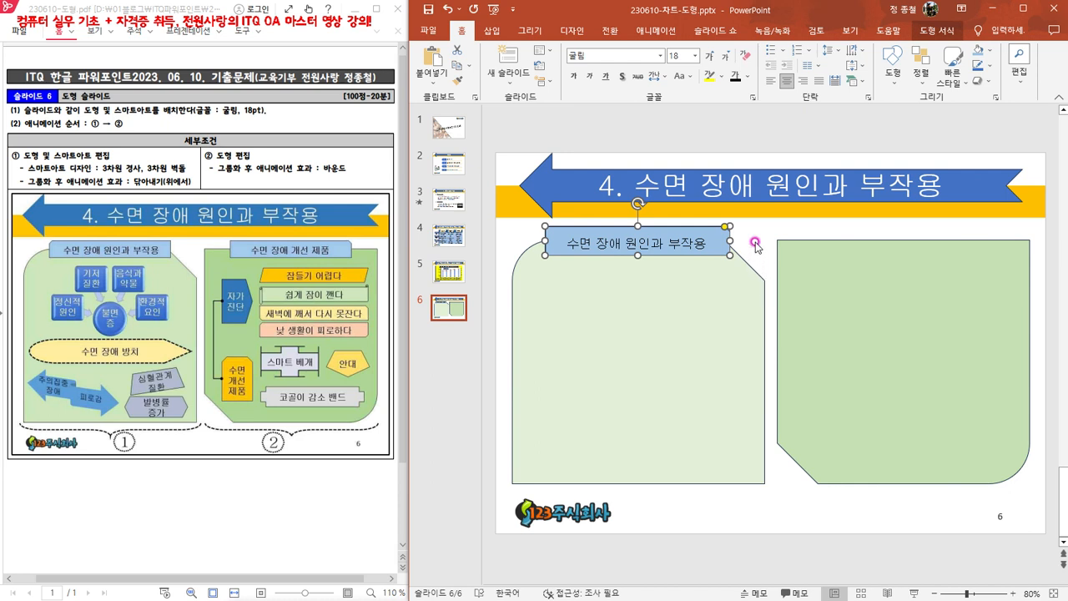
pyautogui.moveTo(729, 243); pyautogui.dragTo(991, 246)
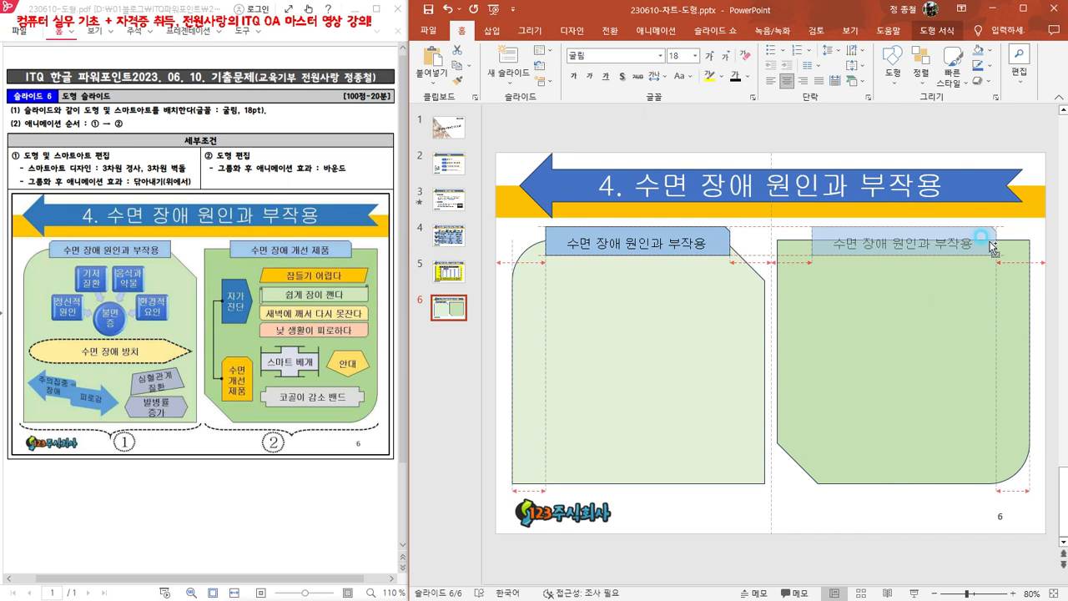
pyautogui.moveTo(989, 242); pyautogui.dragTo(989, 242)
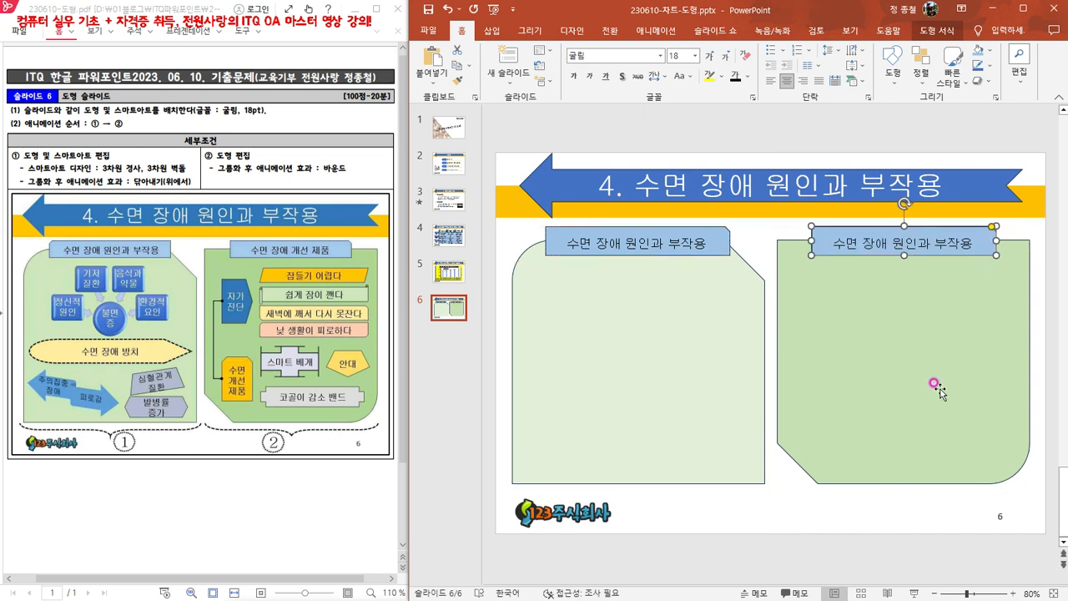
# Select the whole label text in the copied header bar above the darker green panel.
pyautogui.click(833, 240)
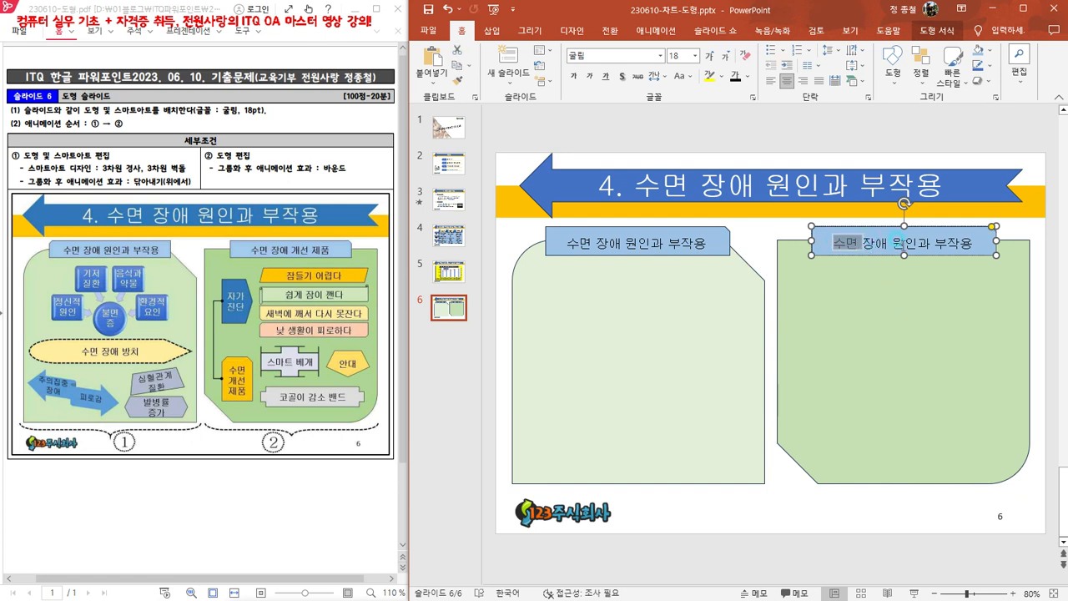
pyautogui.moveTo(830, 241); pyautogui.dragTo(969, 243)
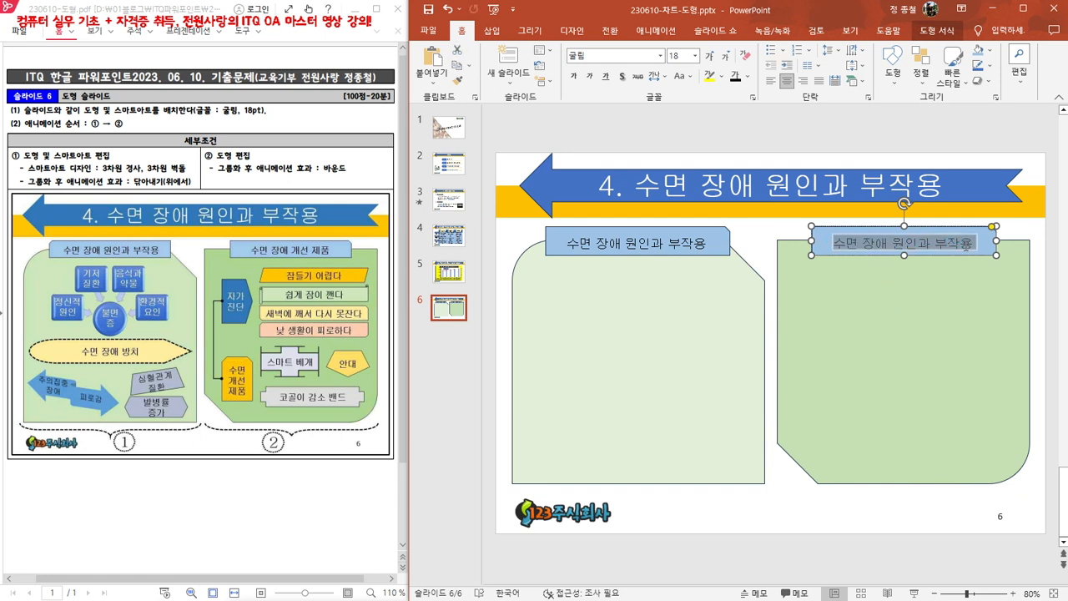
pyautogui.click(888, 240)
pyautogui.doubleClick(884, 241)
pyautogui.click(886, 242)
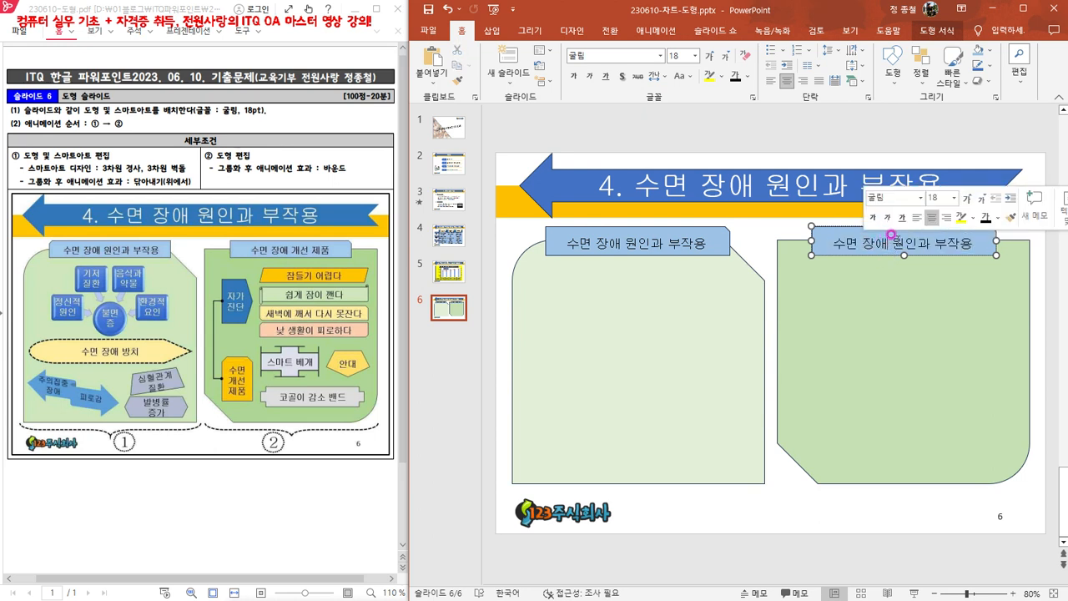
pyautogui.tripleClick(895, 242)
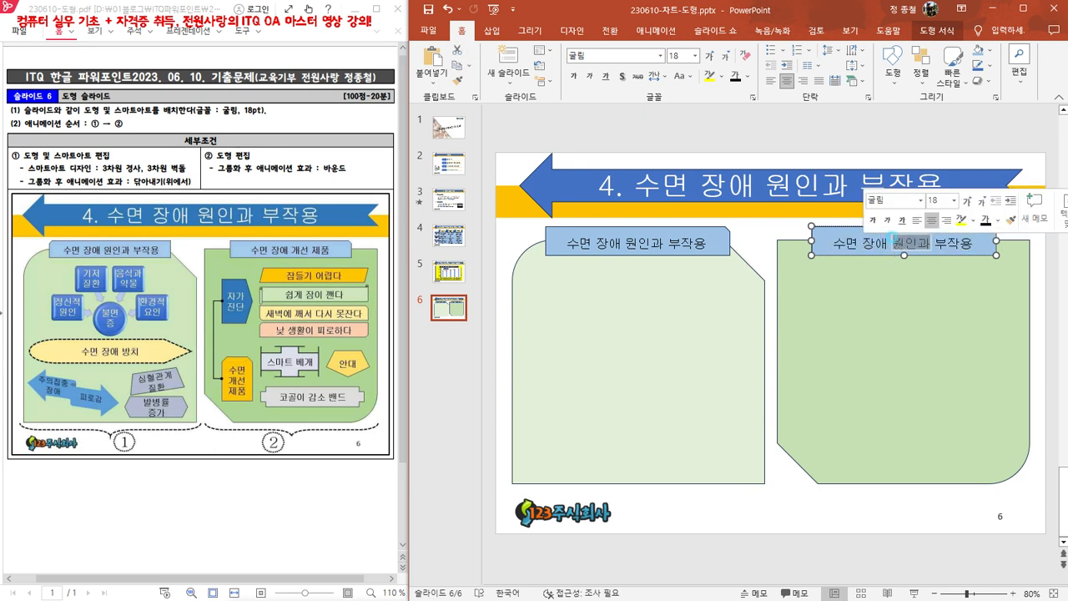